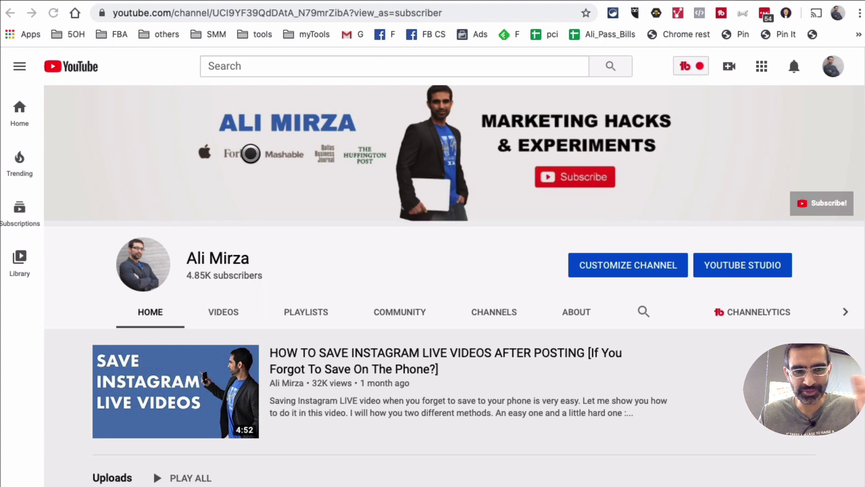
Open the YouTube Subscriptions feed listing today's uploads and live streams.
left_click(28, 201)
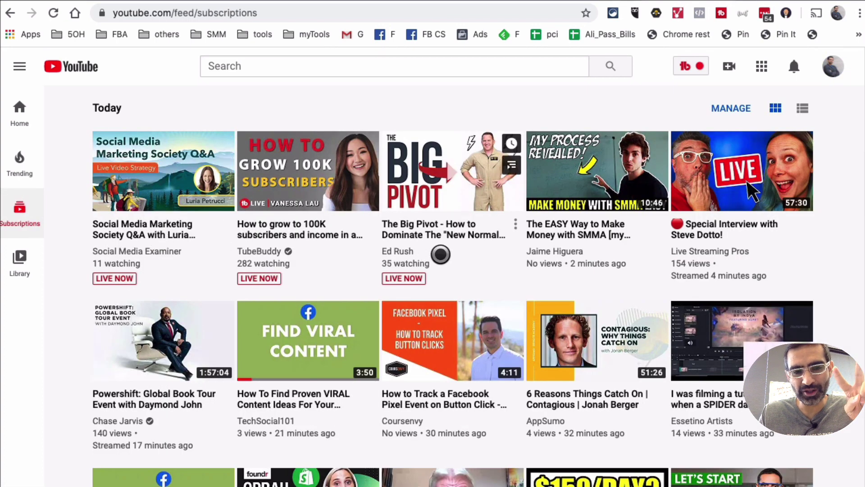
Scroll through the Subscriptions feed to browse today's videos and live streams.
scroll(440, 255, "down", 2)
scroll(635, 302, "up", 2)
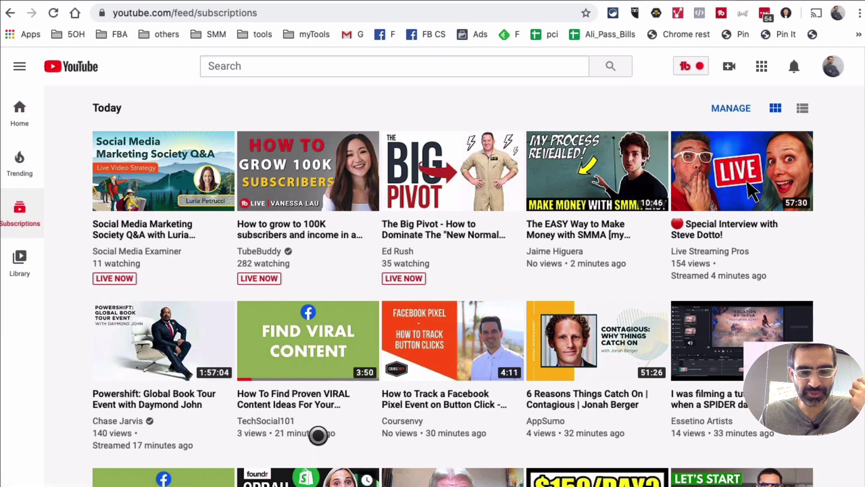
Open the 'Find Viral Content' video and pause it at 0:21.
left_click(333, 403)
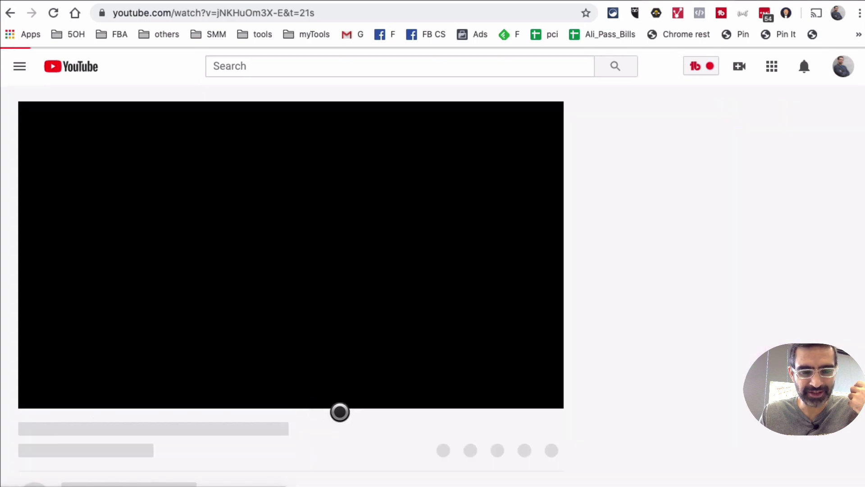
left_click(41, 396)
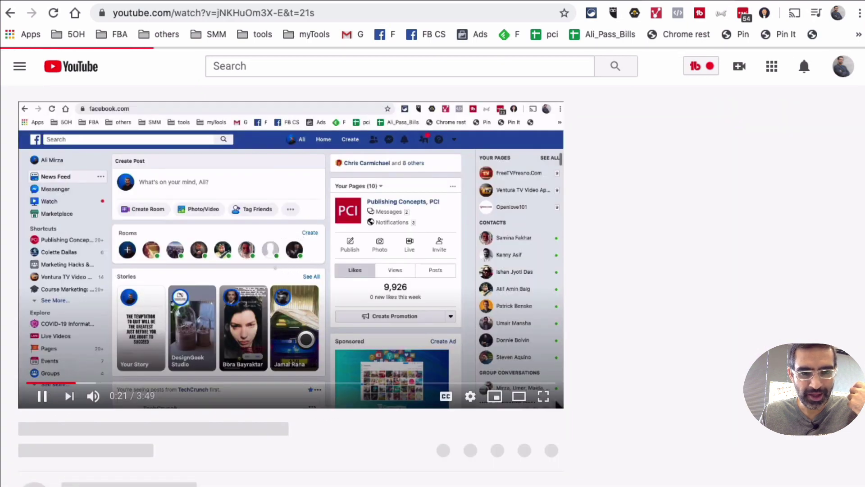
left_click(306, 340)
scroll(378, 358, "down", 2)
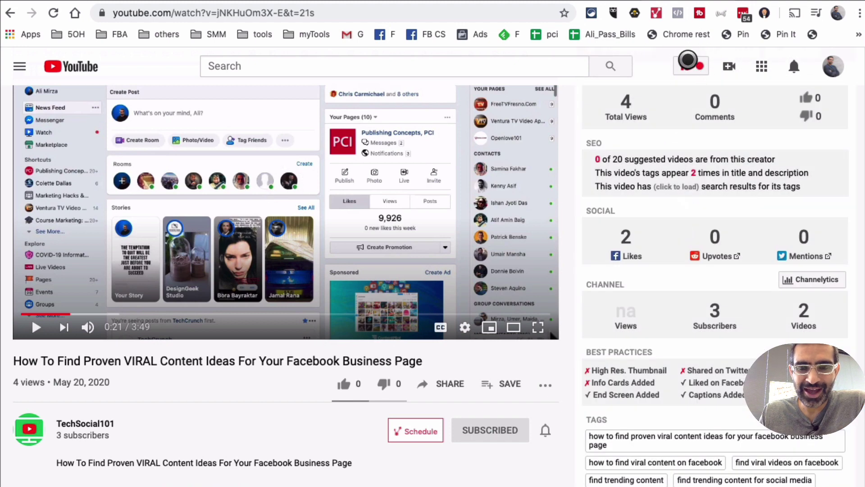
Open and close the TubeBuddy menu, then bring the Videolytics Tags section into view.
left_click(688, 61)
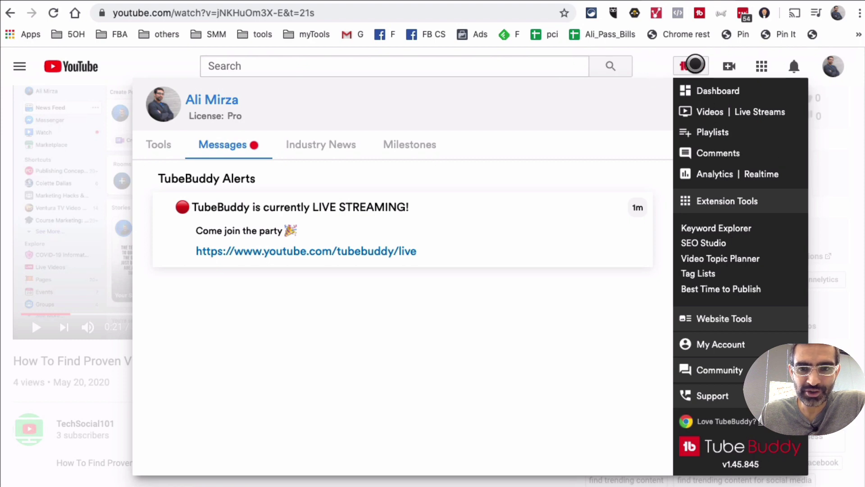
left_click(688, 65)
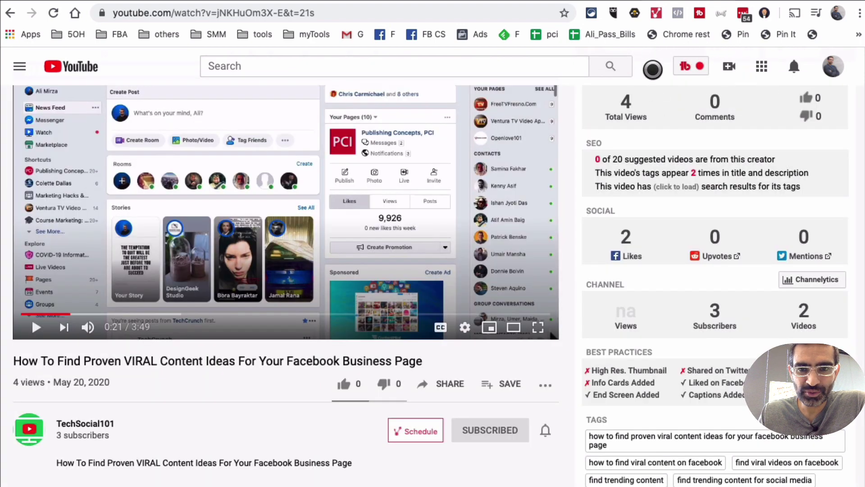
scroll(729, 178, "down", 3)
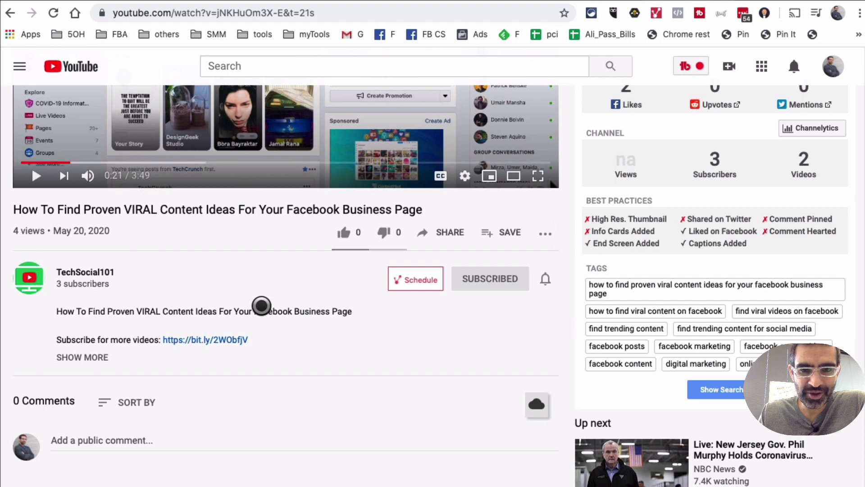
Show the tags' search ranks, with the first tag ranking 2.
scroll(733, 399, "down", 2)
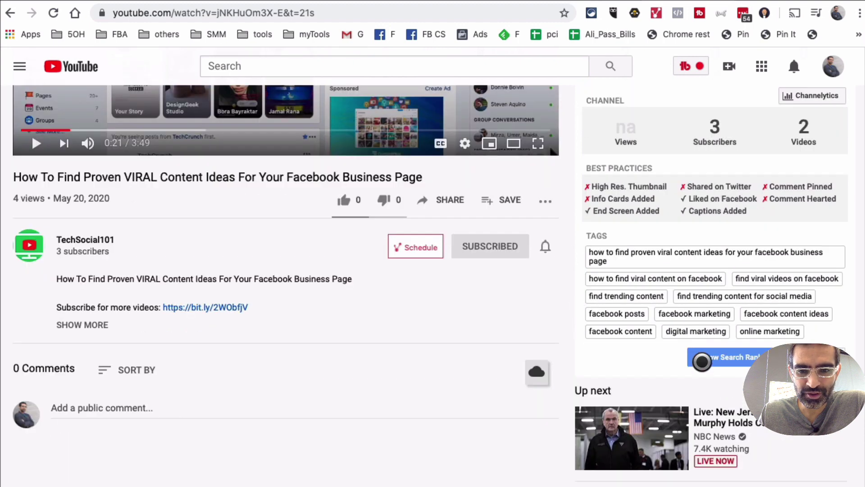
left_click(729, 357)
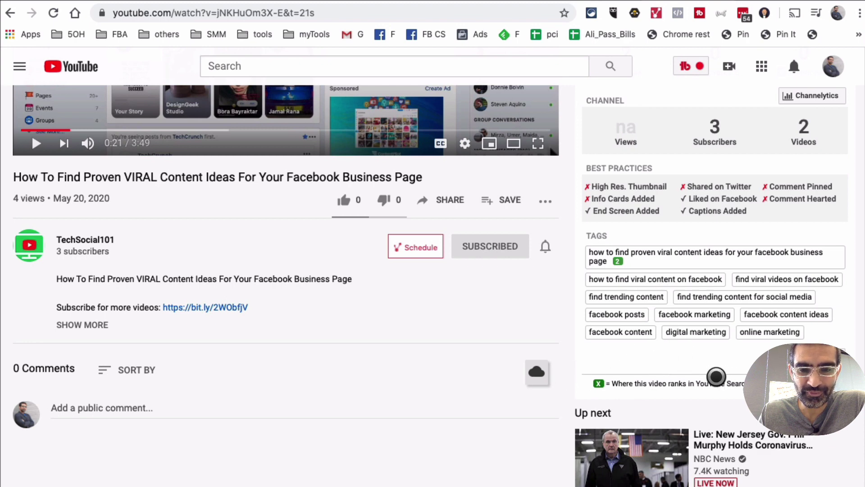
scroll(718, 380, "up", 6)
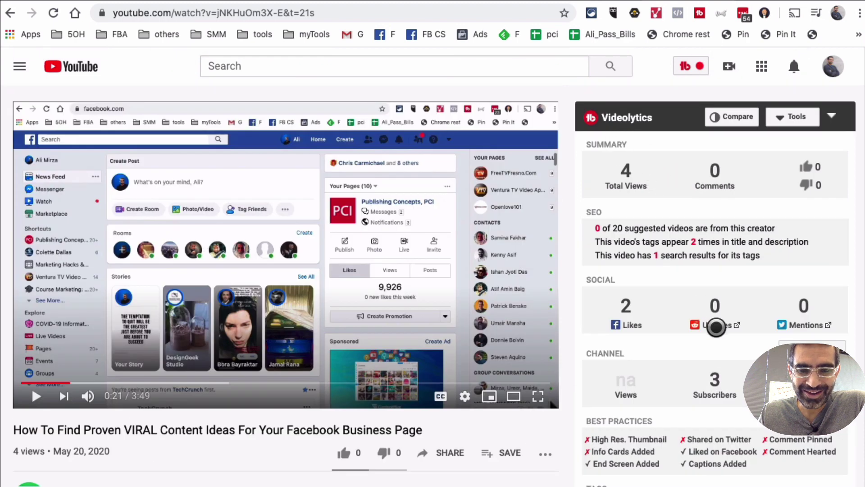
Return to the Subscriptions feed through the navigation menu.
scroll(721, 334, "down", 3)
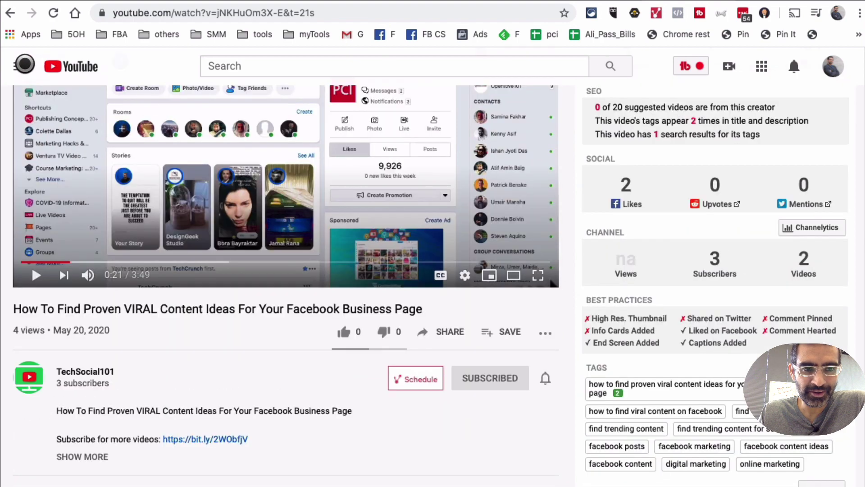
left_click(19, 66)
left_click(71, 162)
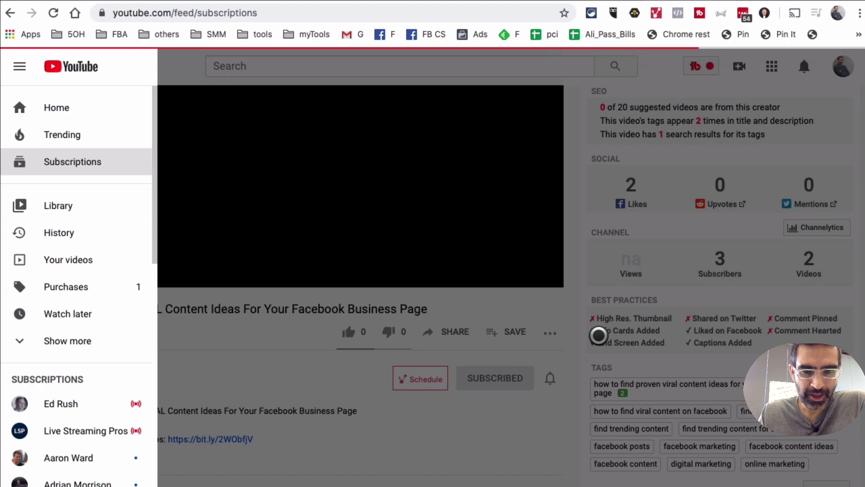
Find and open the 'How to get on the For You Page on TikTok' video.
scroll(695, 354, "down", 4)
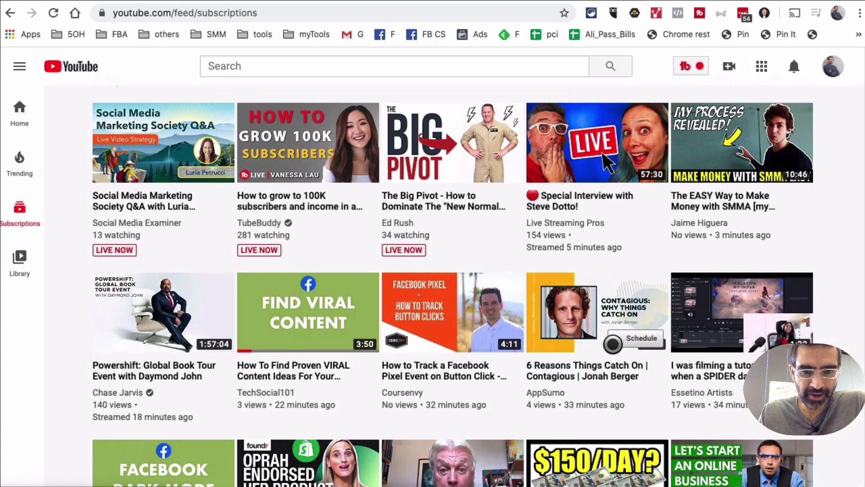
scroll(695, 354, "down", 4)
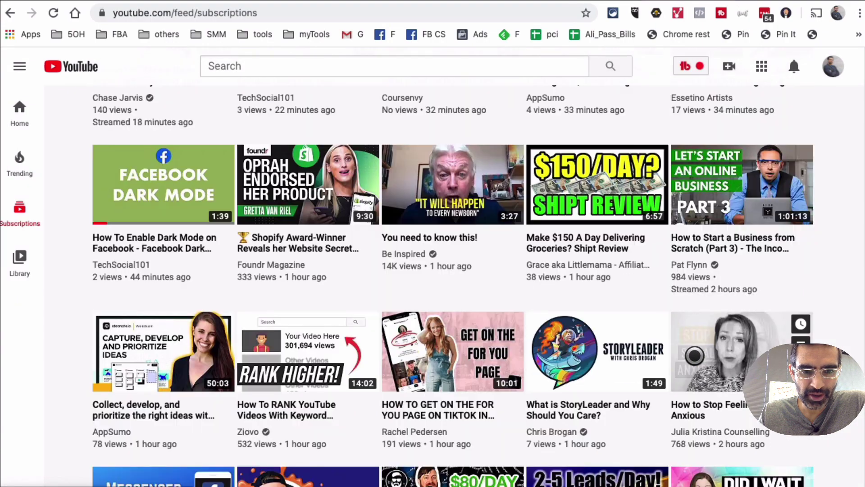
scroll(296, 415, "down", 1)
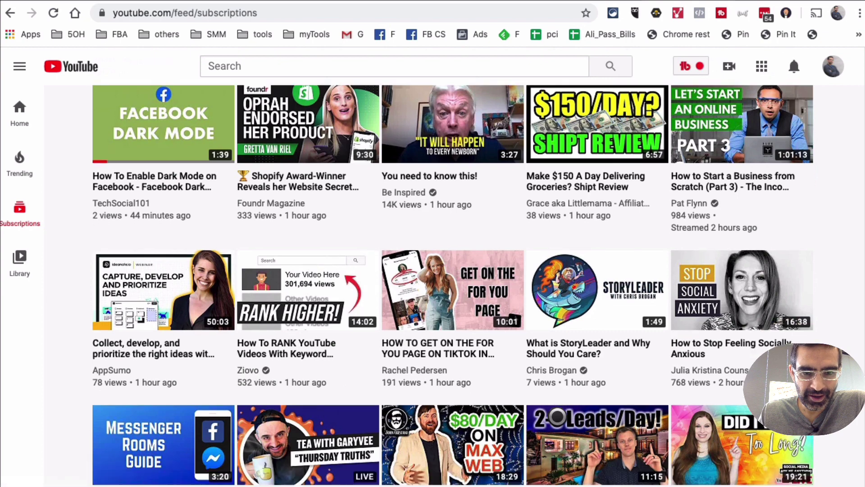
left_click(465, 349)
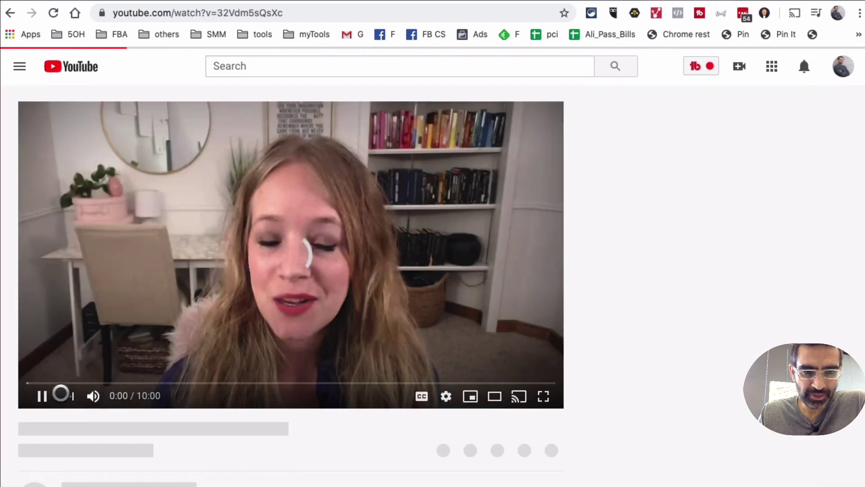
Pause the TikTok video at 0:00 and show its tag search ranks (12, 7, 9, 5, 10).
left_click(32, 385)
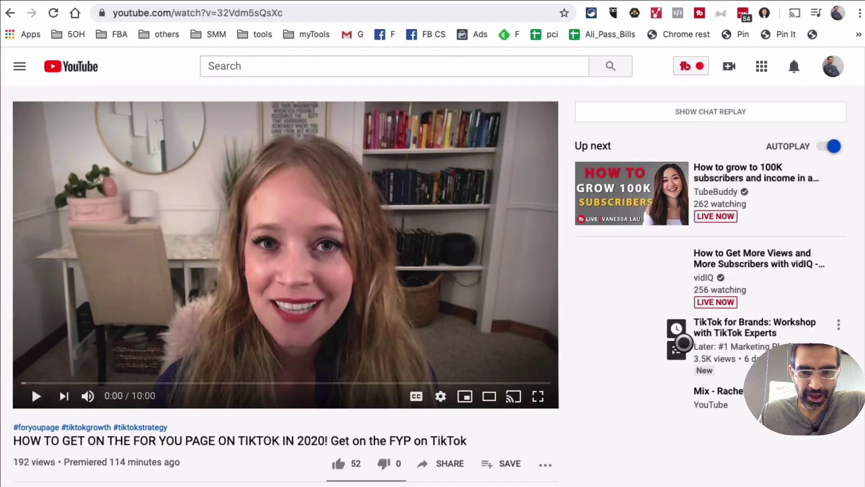
left_click(691, 65)
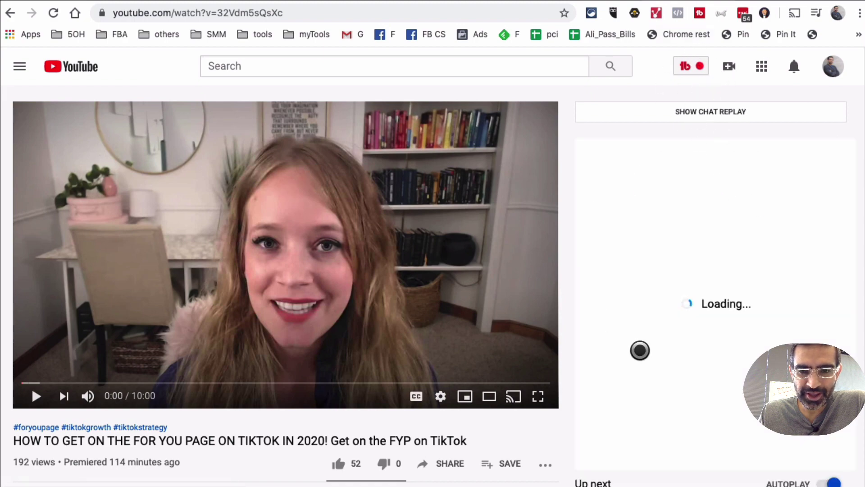
scroll(736, 246, "down", 5)
scroll(737, 249, "down", 2)
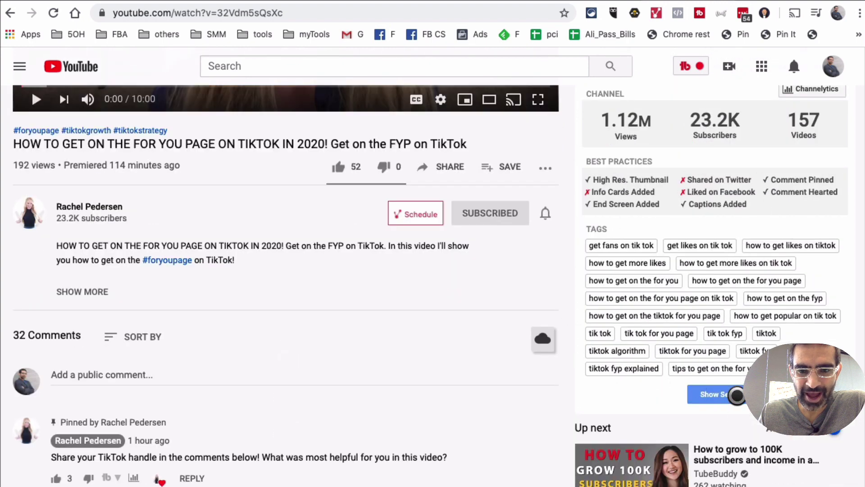
left_click(741, 398)
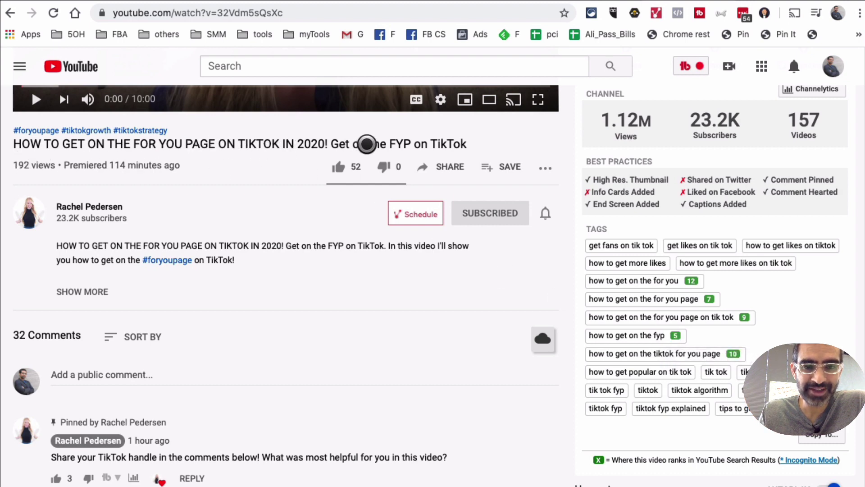
Copy the TikTok video's URL from the address bar and switch to the YTube Tool tab.
left_click_drag(366, 144, 30, 142)
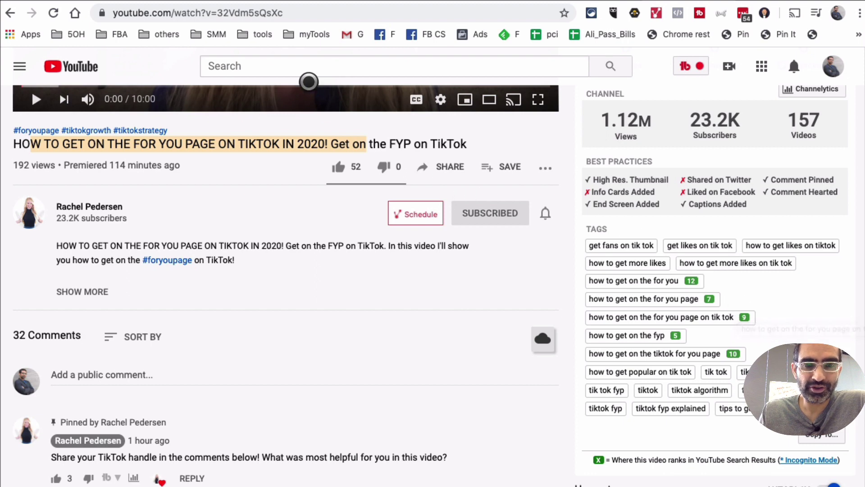
left_click(309, 13)
key("super+c")
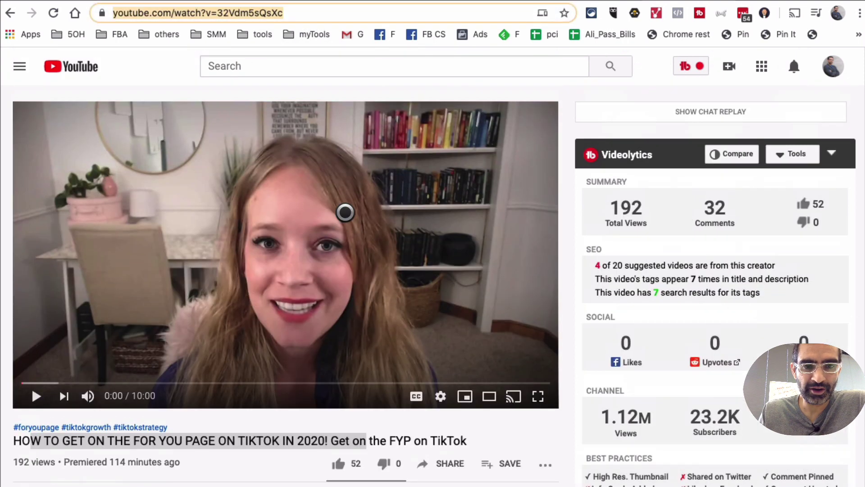
right_click(293, 13)
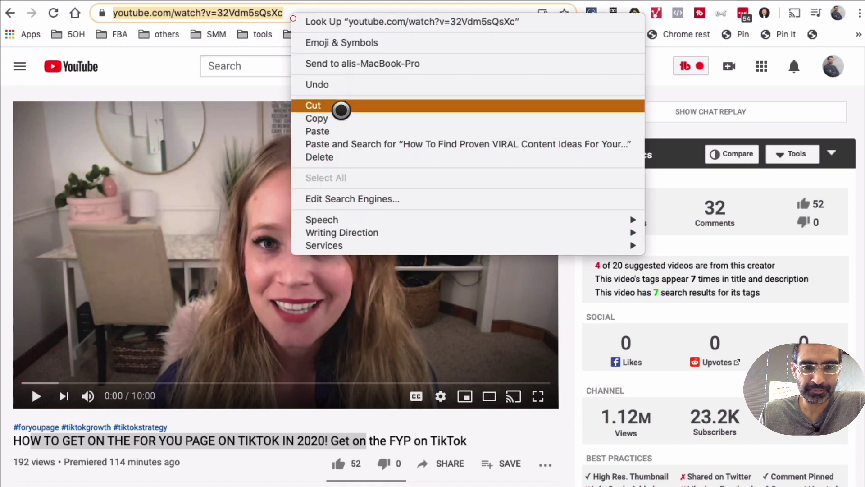
left_click(406, 117)
key("ctrl+Tab")
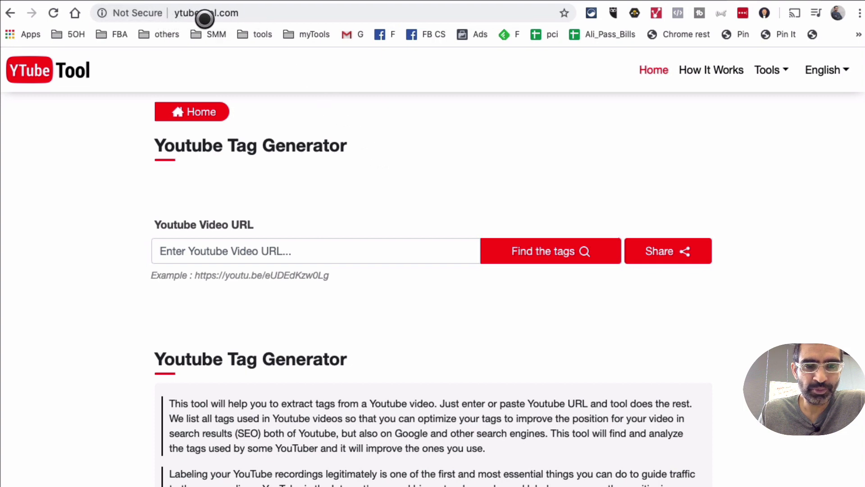
Paste the competitor video's URL into YTube Tool's Youtube Video URL field and find its tags, passing the reCAPTCHA.
left_click(249, 14)
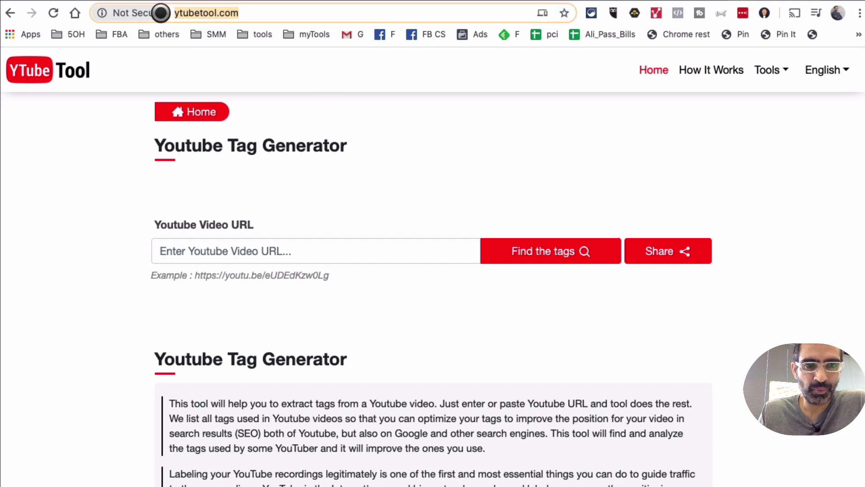
left_click(257, 14)
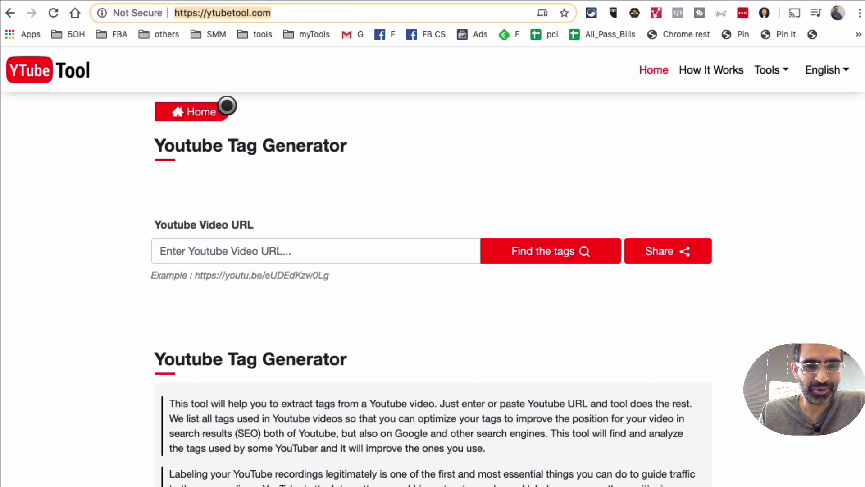
left_click(253, 246)
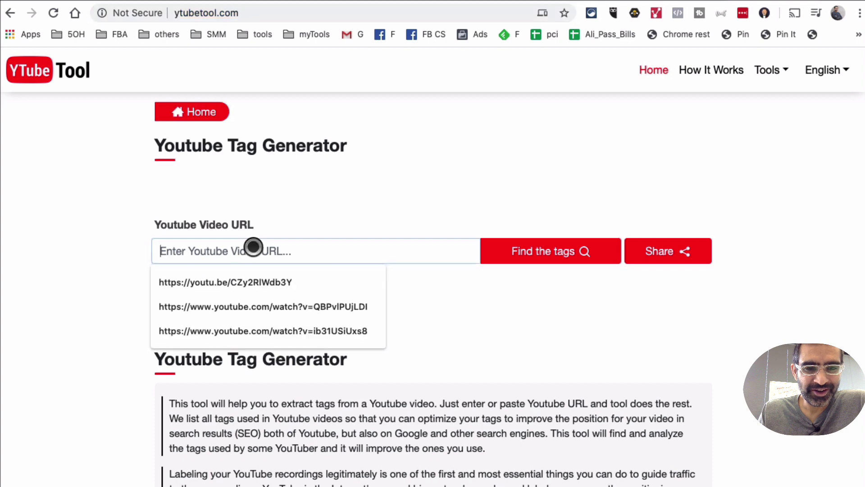
left_click(255, 246)
key("super+v")
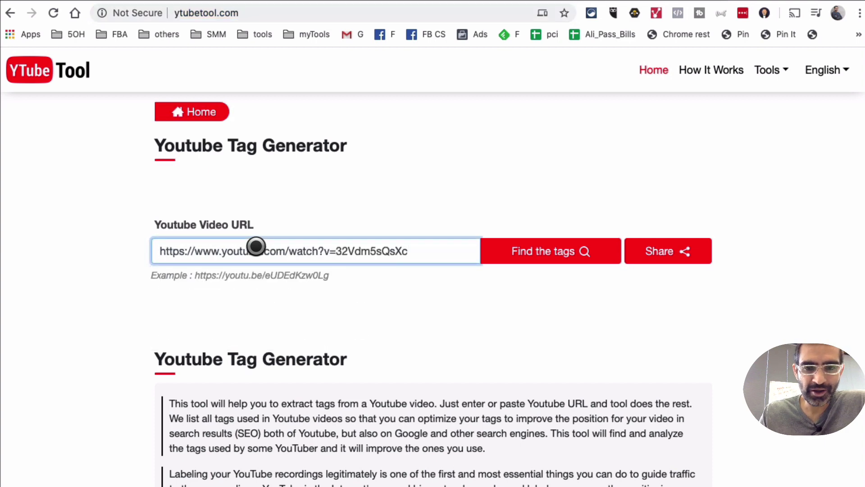
left_click(525, 255)
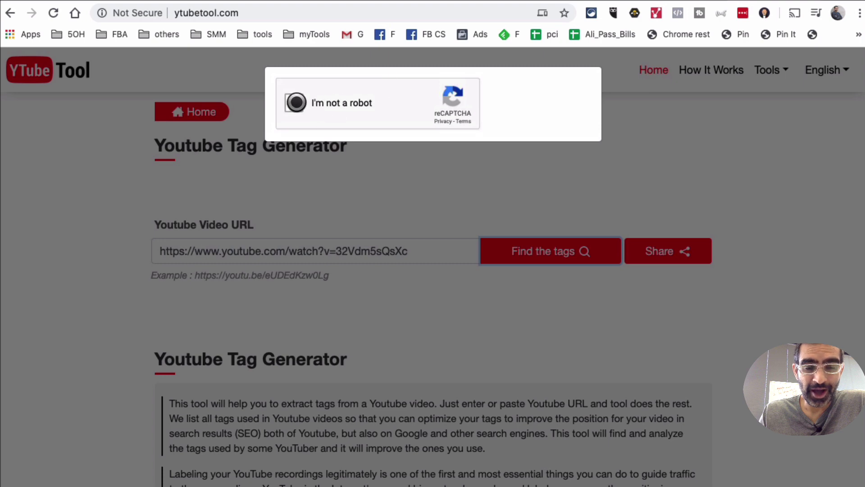
left_click(296, 103)
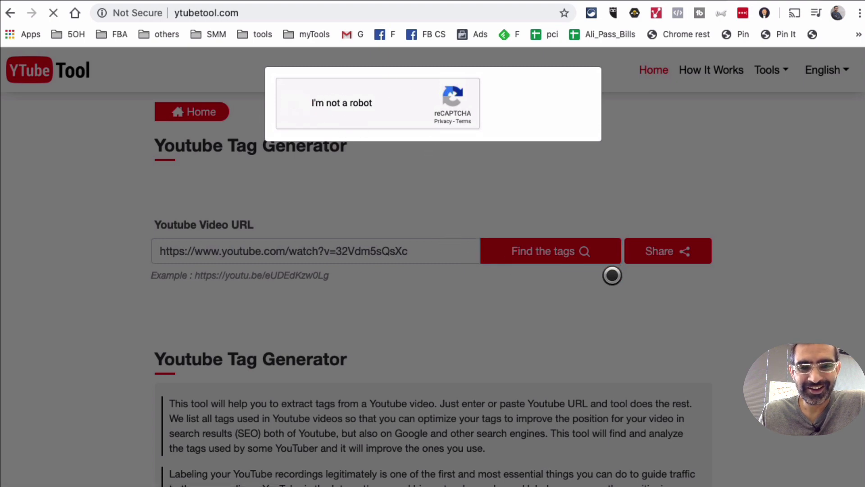
scroll(669, 268, "down", 5)
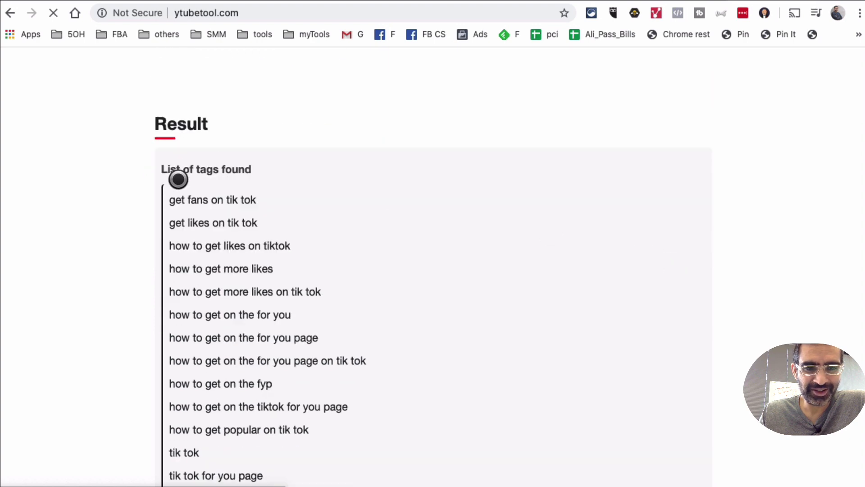
Scroll down the found tags to the 'Tags list in a textarea' section.
left_click_drag(171, 191, 350, 419)
scroll(350, 415, "down", 7)
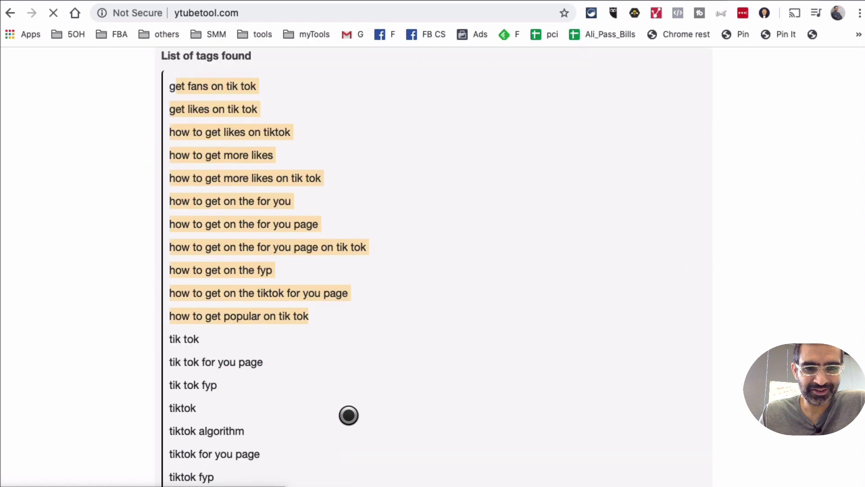
scroll(349, 413, "down", 5)
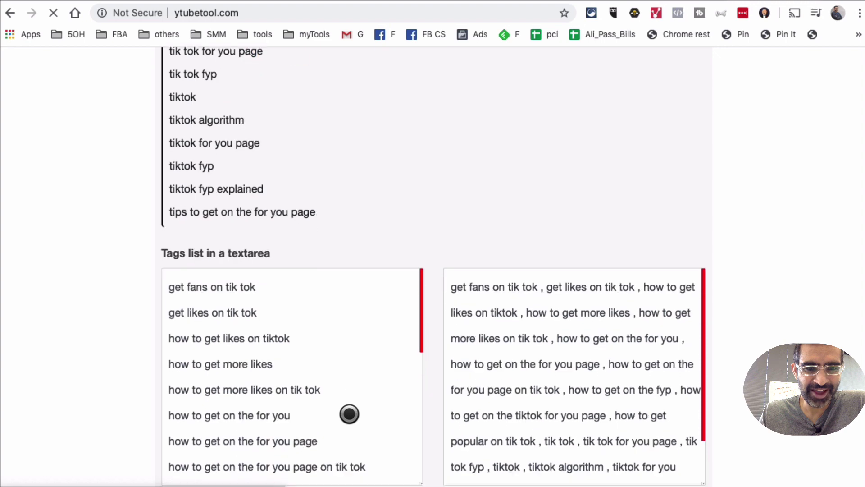
scroll(408, 391, "down", 2)
scroll(685, 343, "down", 2)
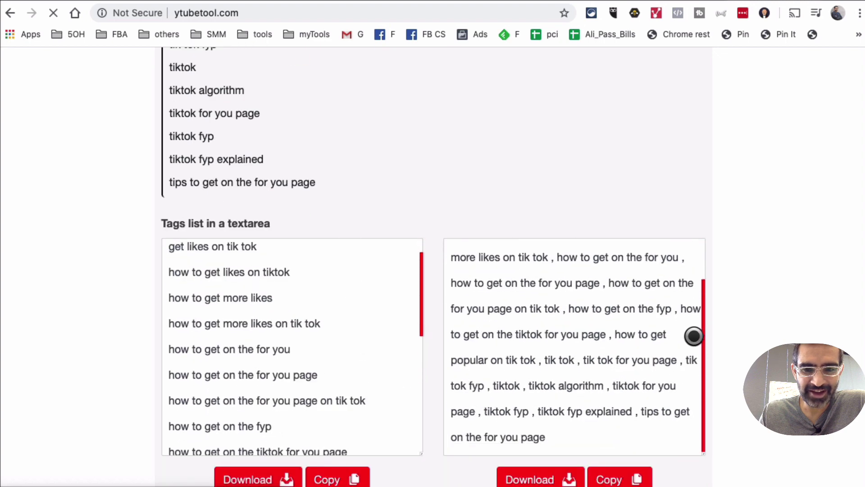
scroll(721, 356, "down", 5)
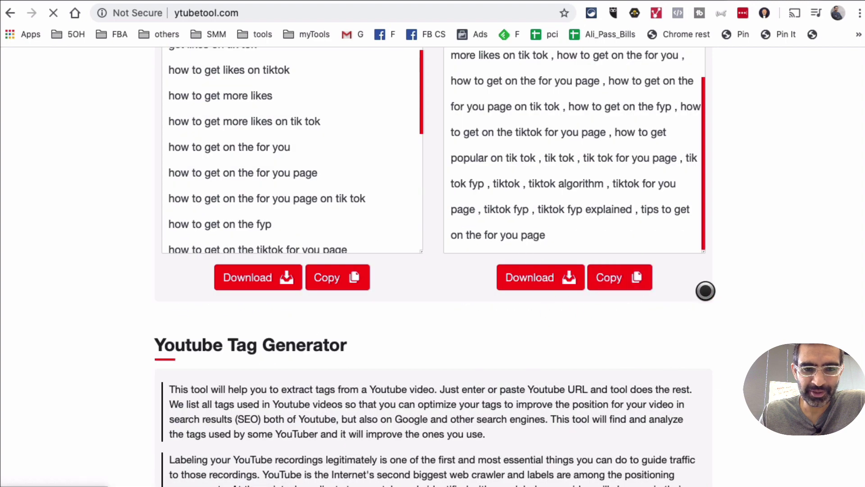
scroll(705, 293, "down", 5)
scroll(705, 295, "up", 10)
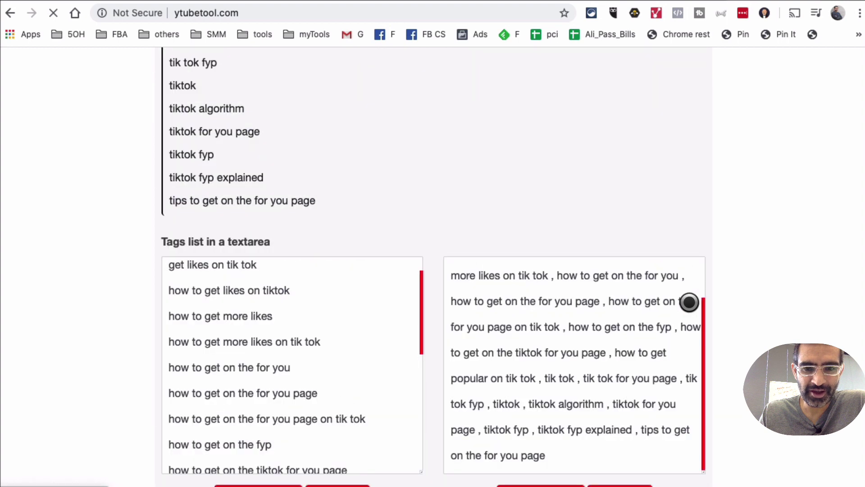
Select the comma-separated tag list, then return to the TikTok video's YouTube page.
left_click_drag(547, 312, 636, 397)
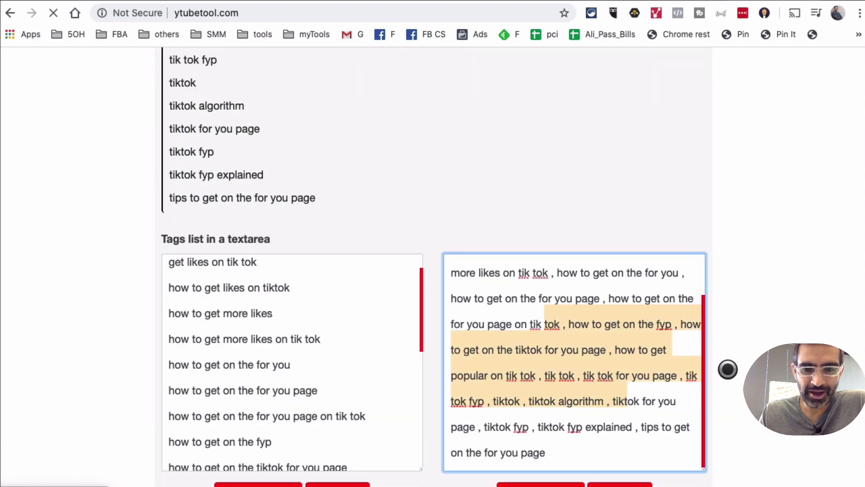
left_click_drag(707, 379, 747, 305)
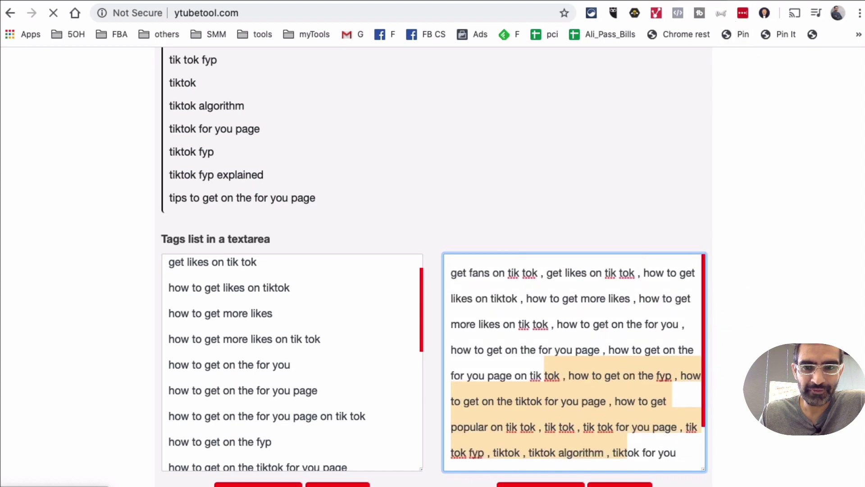
left_click(697, 2)
scroll(748, 298, "down", 6)
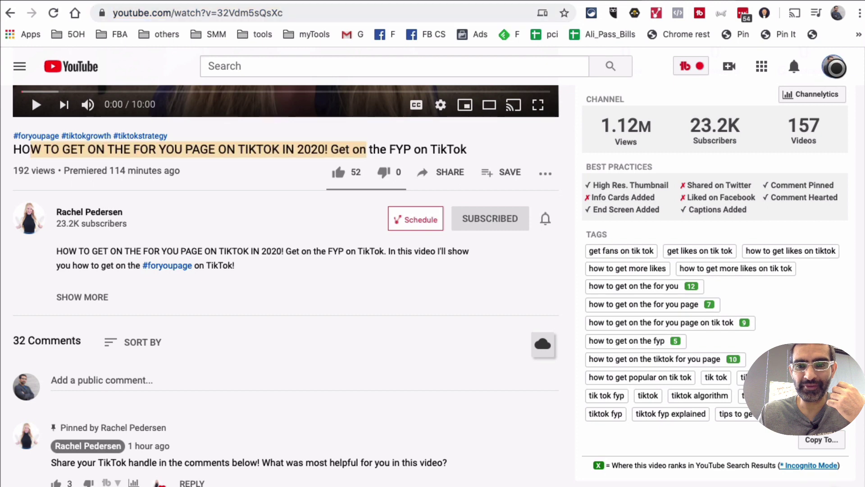
Go to your own YouTube channel home page via the account avatar's 'Your channel'.
left_click(833, 67)
left_click(742, 141)
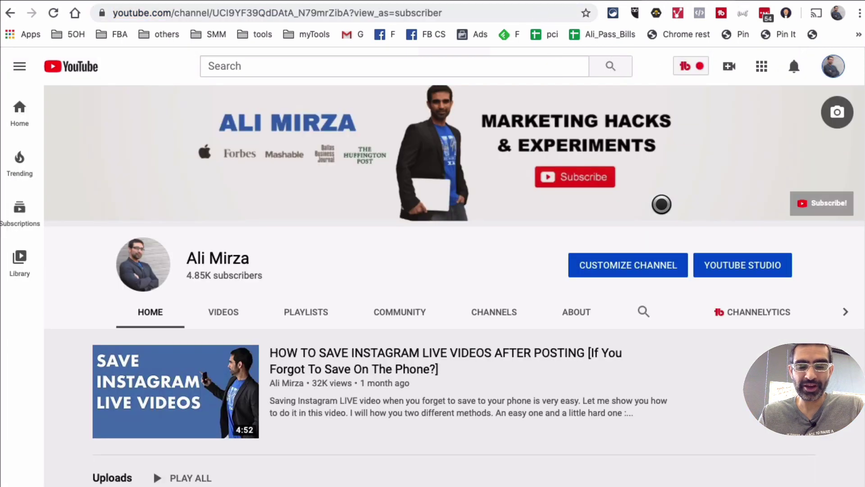